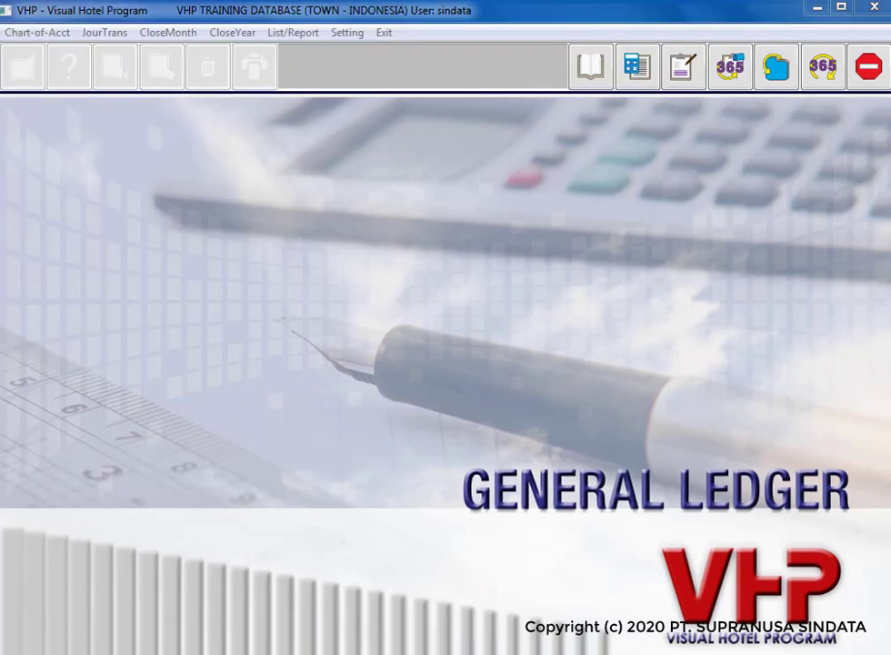
# Step: Open Chart of Accounts Setup from the General Ledger Setting menu
pyautogui.click(624, 17)
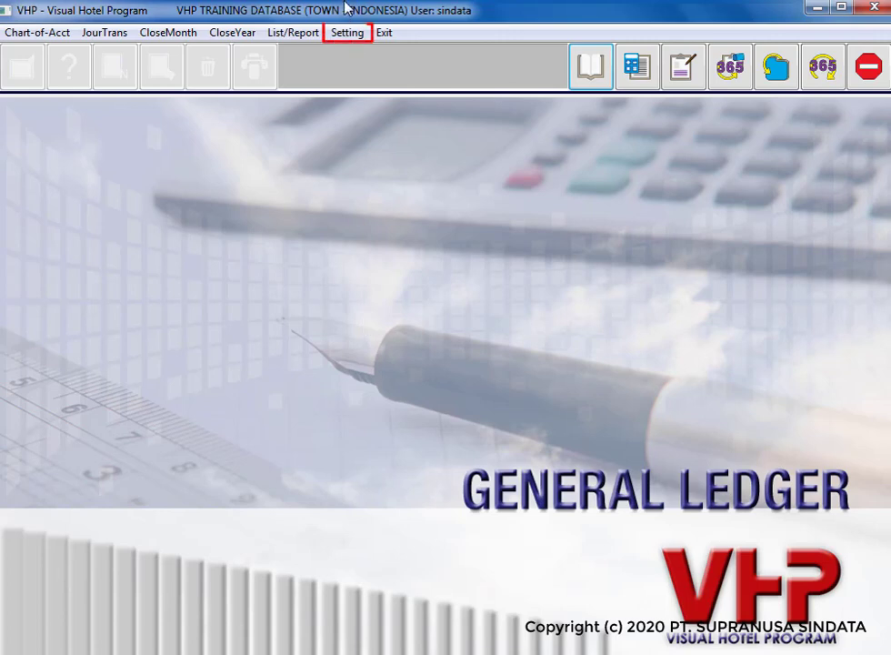
pyautogui.click(342, 34)
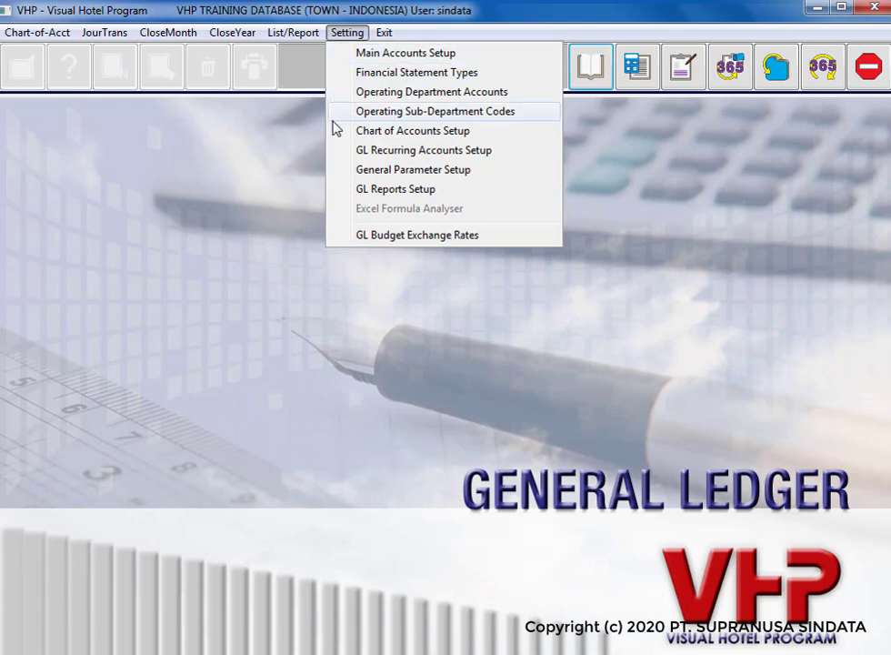
pyautogui.click(331, 134)
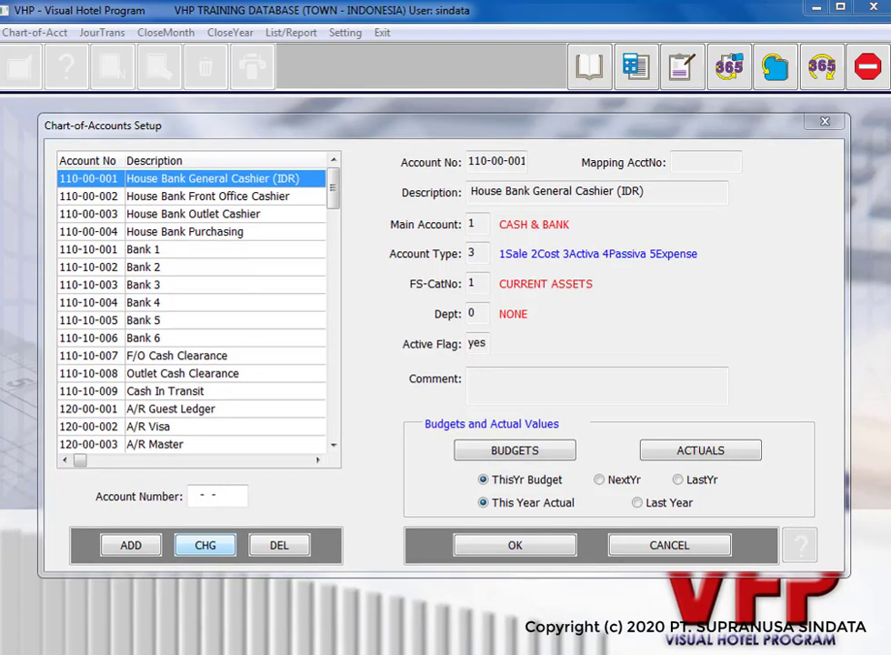
# Step: Look up account 400-01-001 Room Revenue and open its This Year monthly budget for editing
pyautogui.click(190, 495)
pyautogui.write('40')
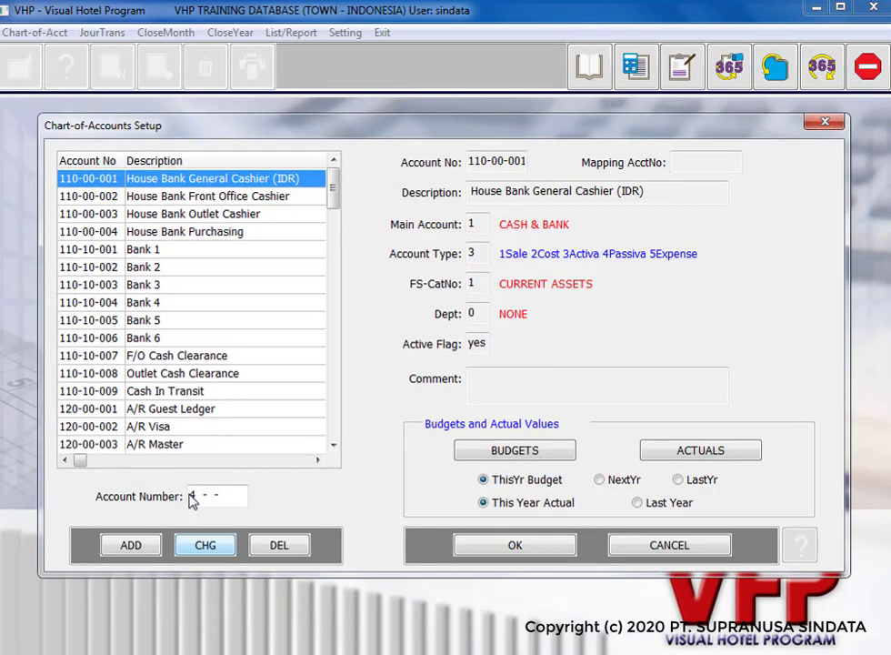
pyautogui.write('0-')
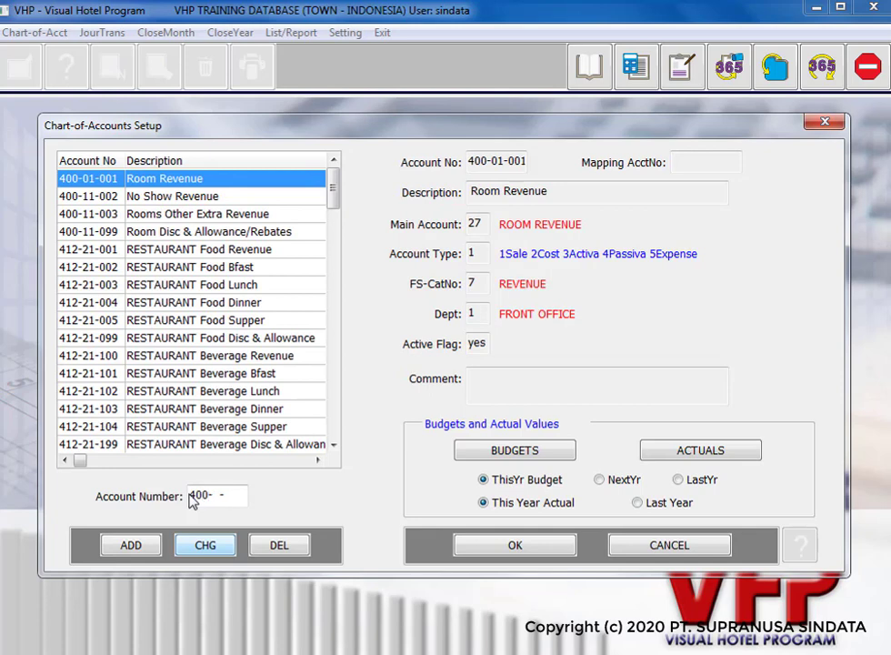
pyautogui.write('01-001')
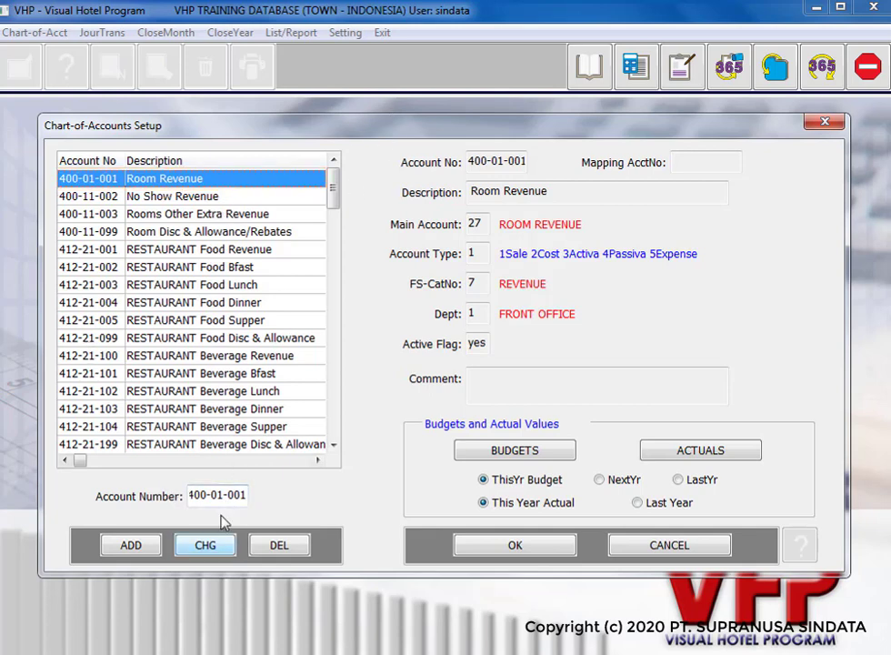
pyautogui.click(211, 543)
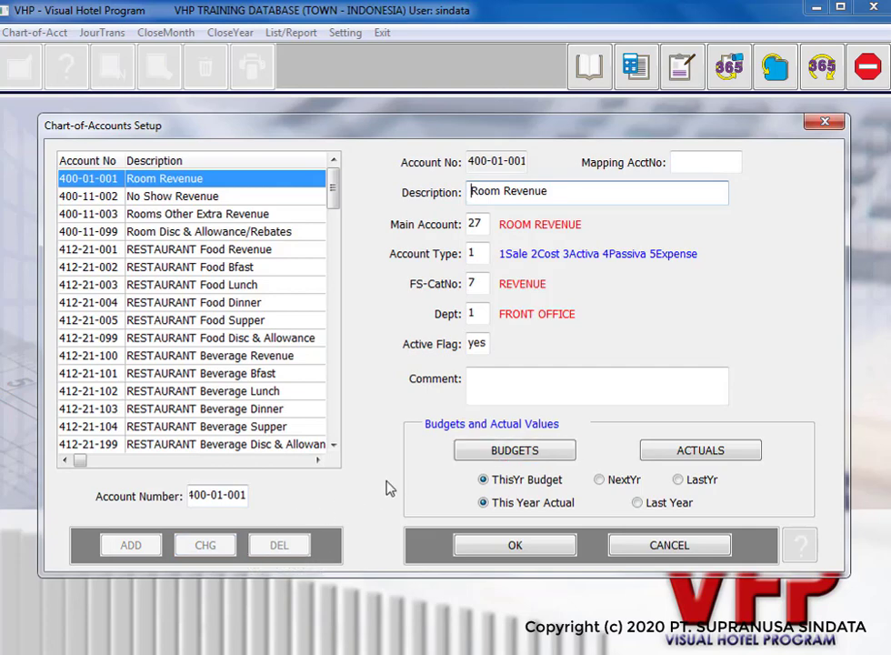
pyautogui.click(465, 454)
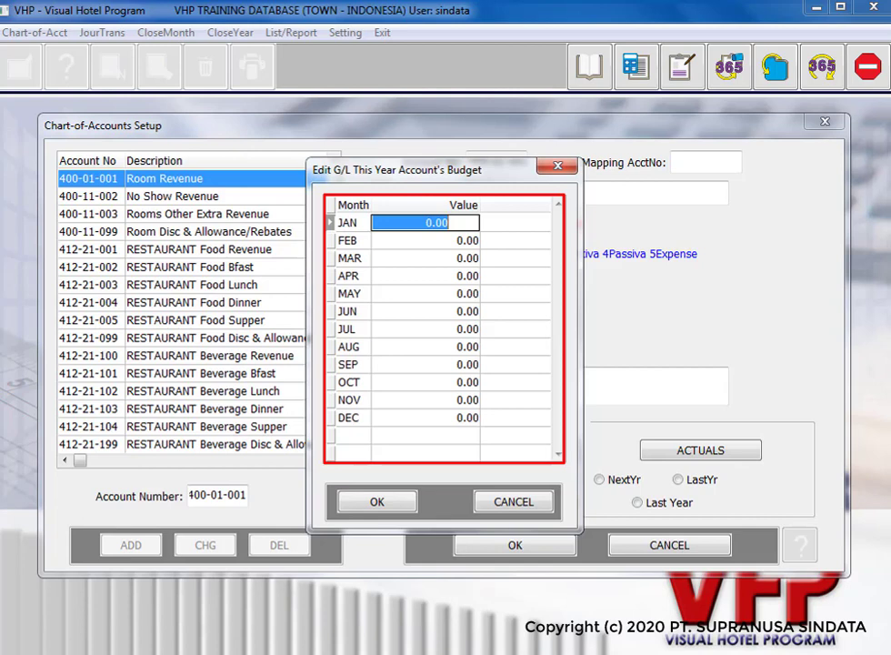
# Step: Enter Room Revenue budgets of -900,000,000 for JAN and FEB and -1,000,000,000 for MAR
pyautogui.write('-')
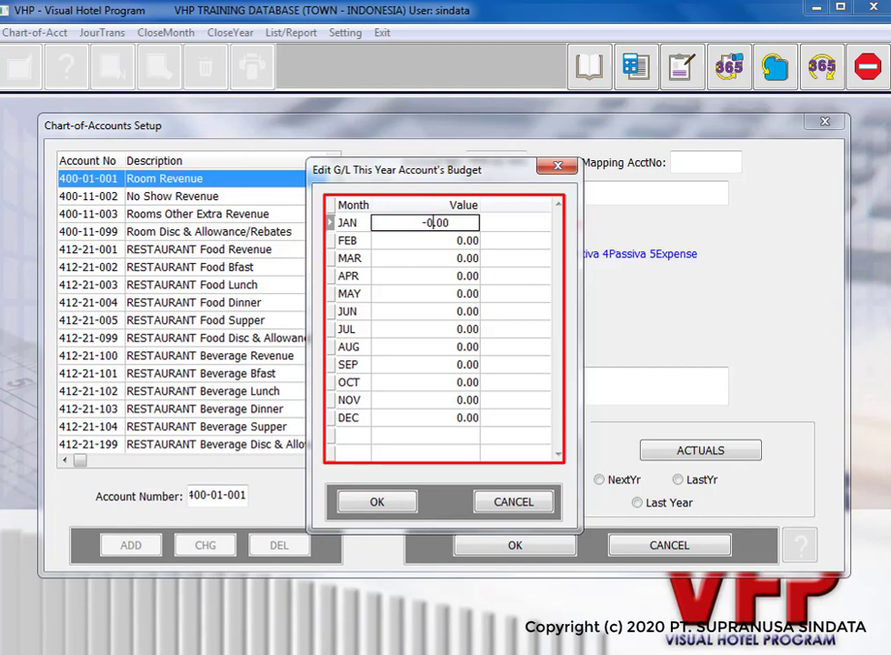
pyautogui.write('900,000,000')
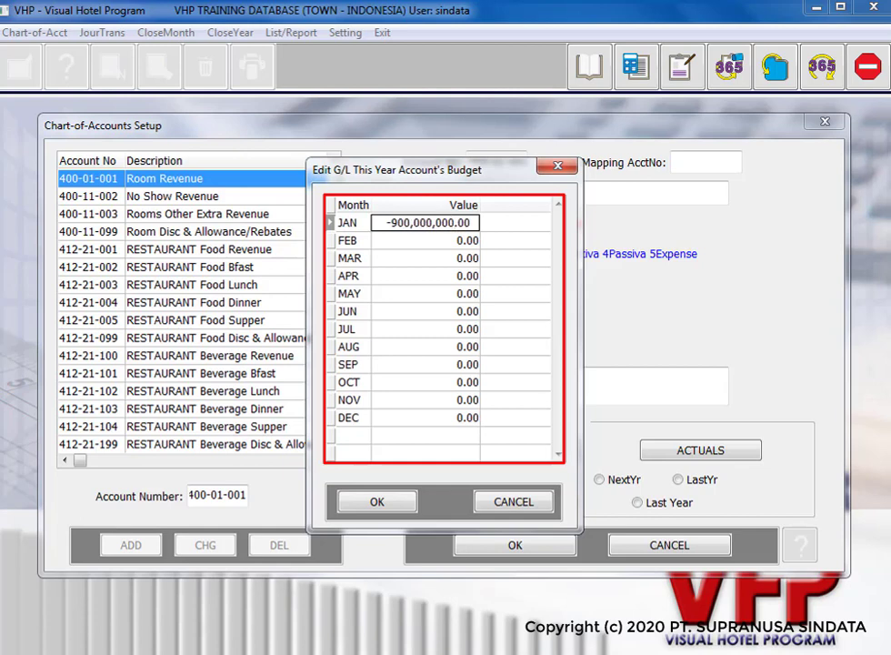
pyautogui.press('Return')
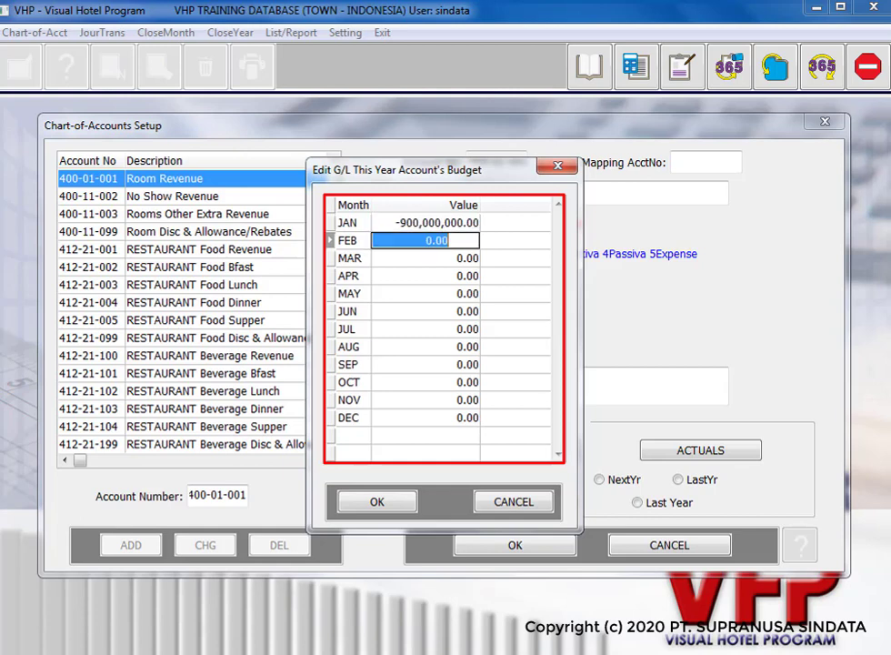
pyautogui.write('-900,000,')
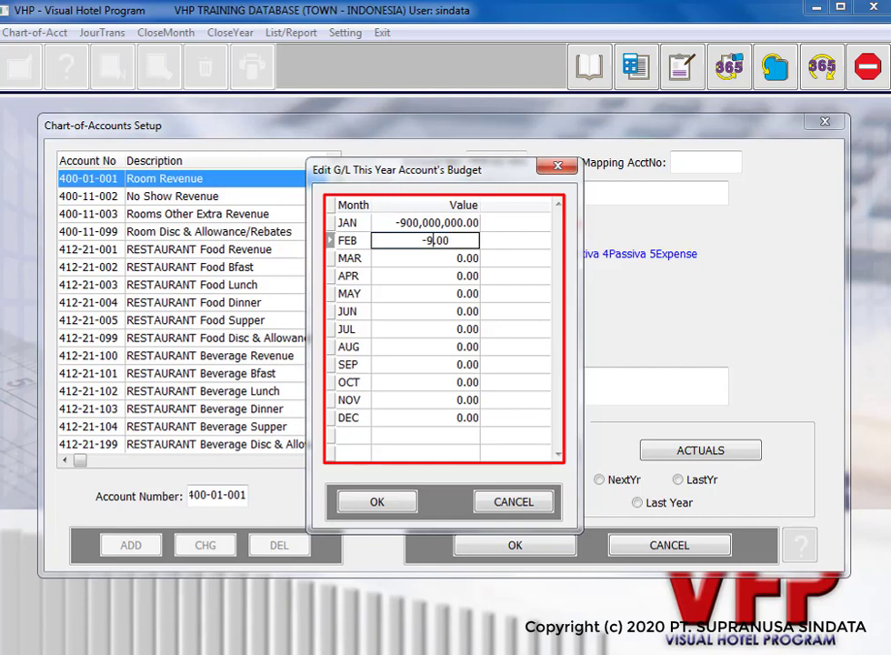
pyautogui.write('000')
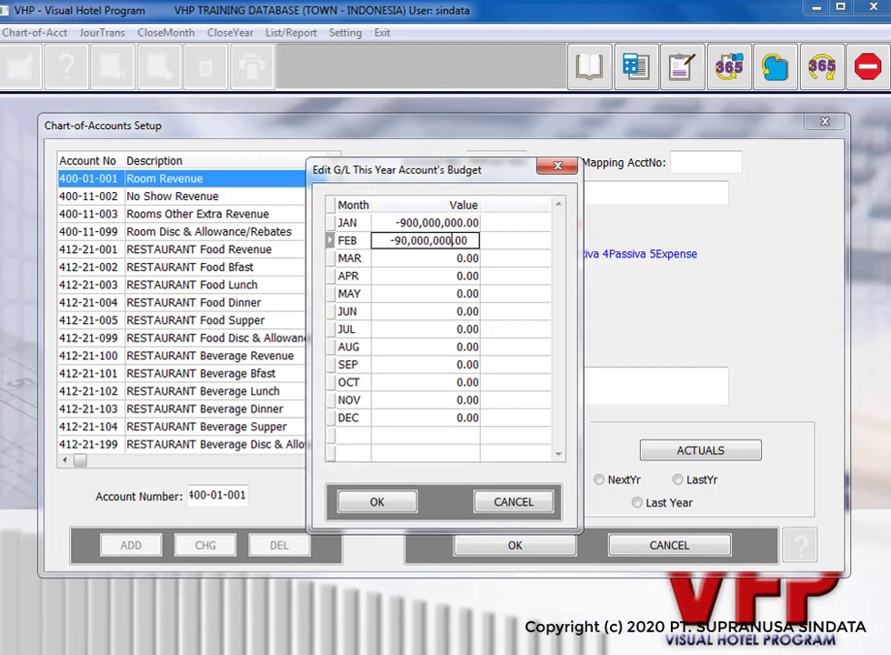
pyautogui.press('Return')
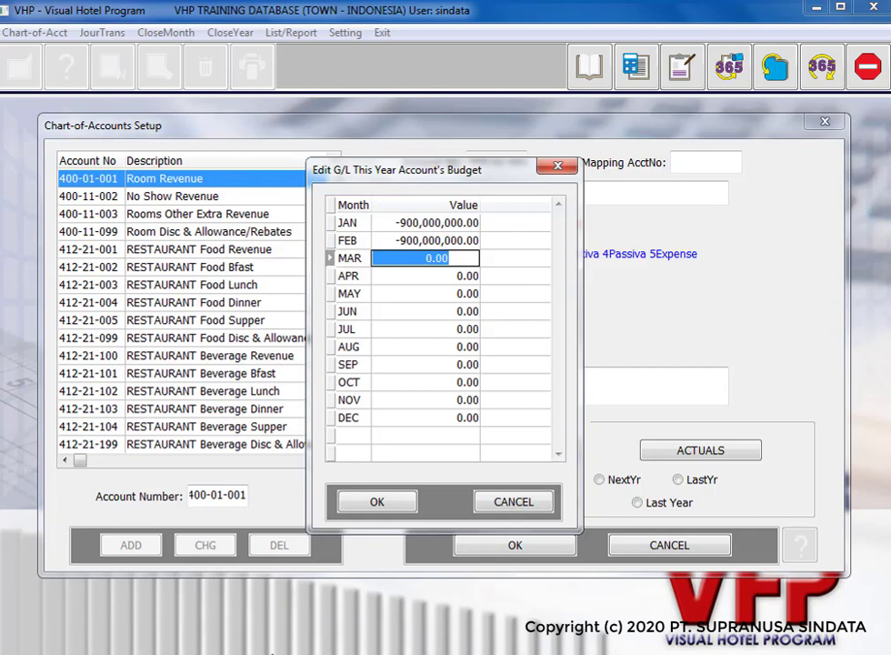
pyautogui.write('-1,0')
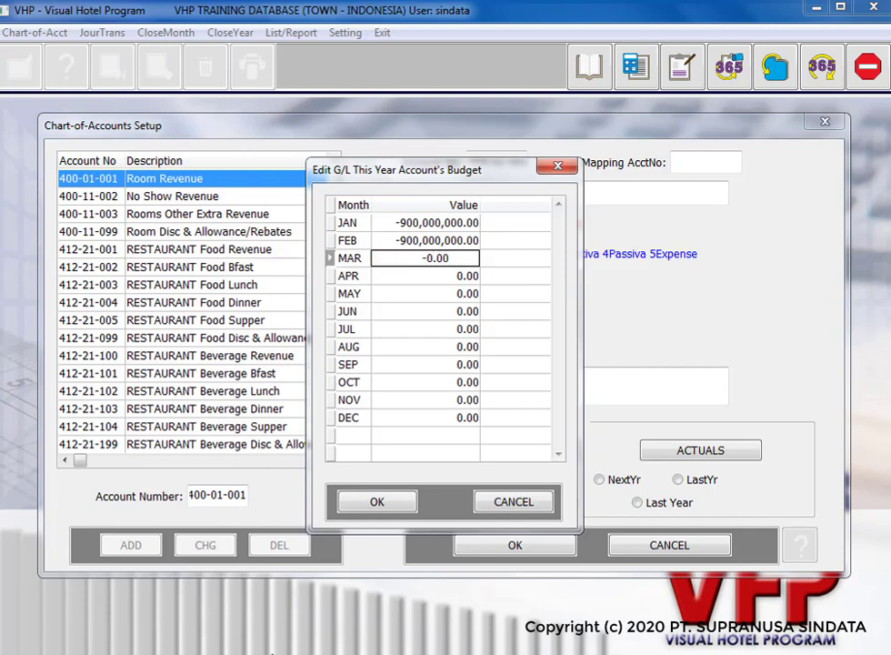
pyautogui.write('00,000,000')
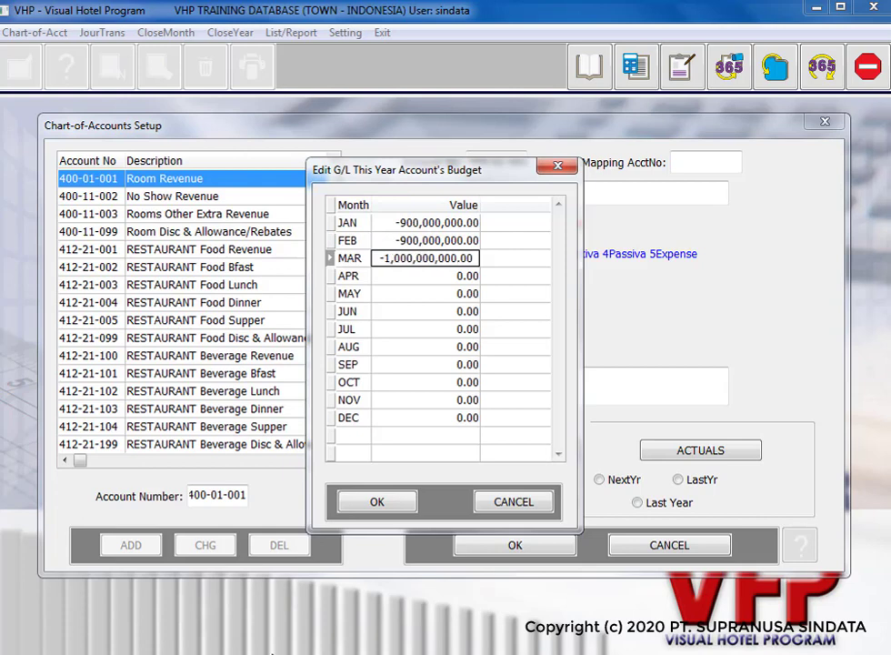
pyautogui.press('Tab')
pyautogui.click(390, 501)
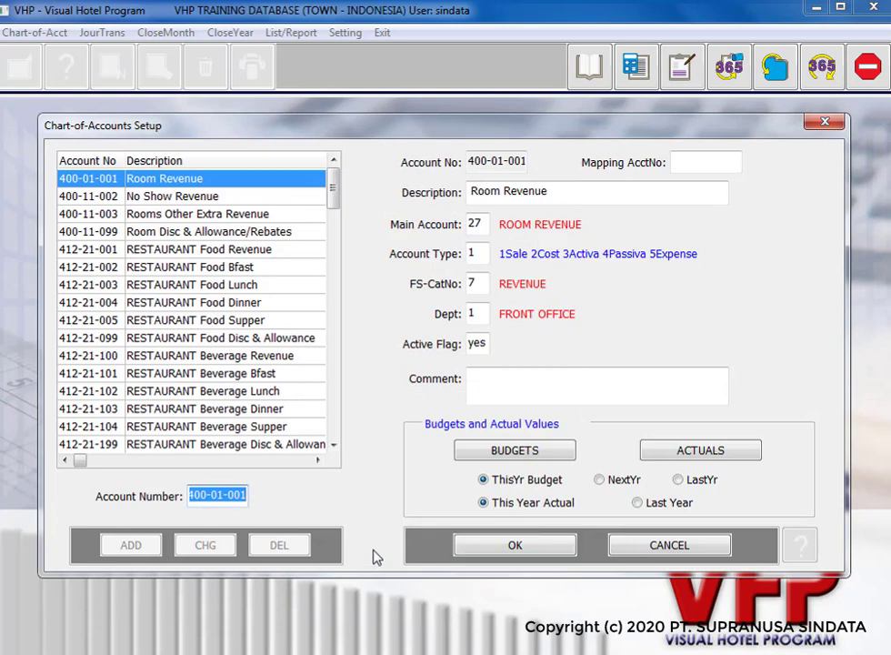
# Step: Save the Room Revenue account, close Chart-of-Accounts Setup and exit General Ledger
pyautogui.click(530, 550)
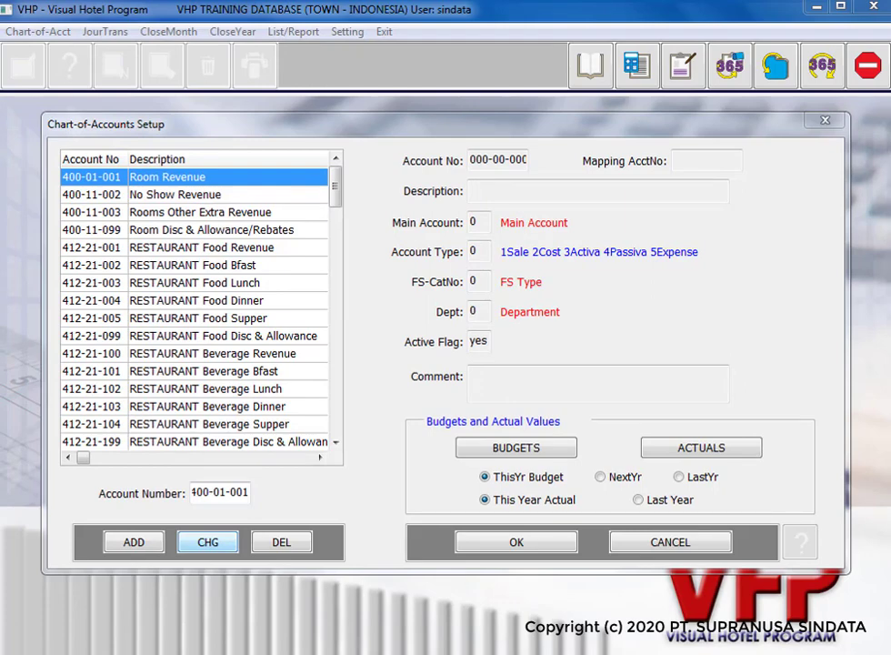
pyautogui.click(711, 541)
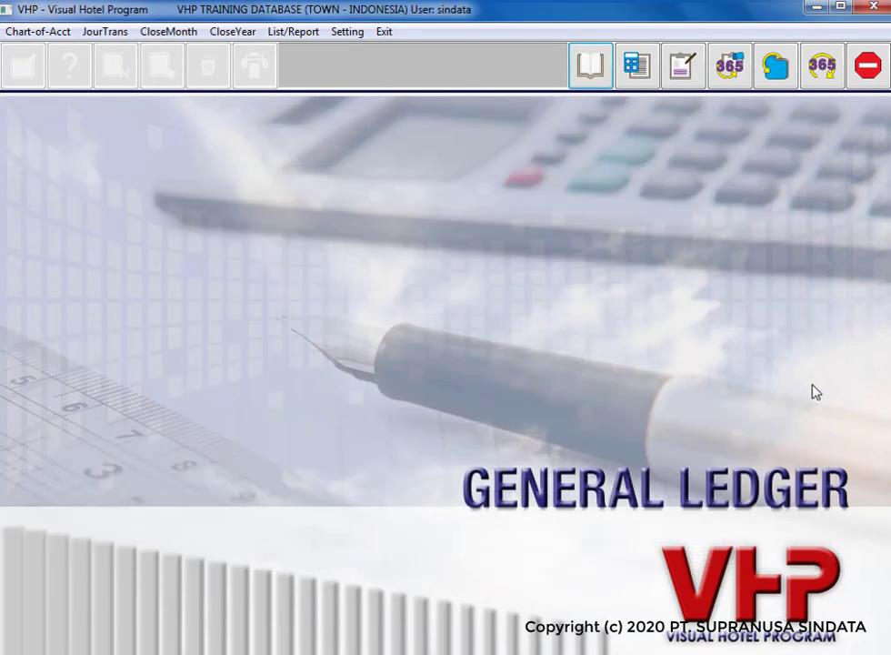
pyautogui.click(873, 82)
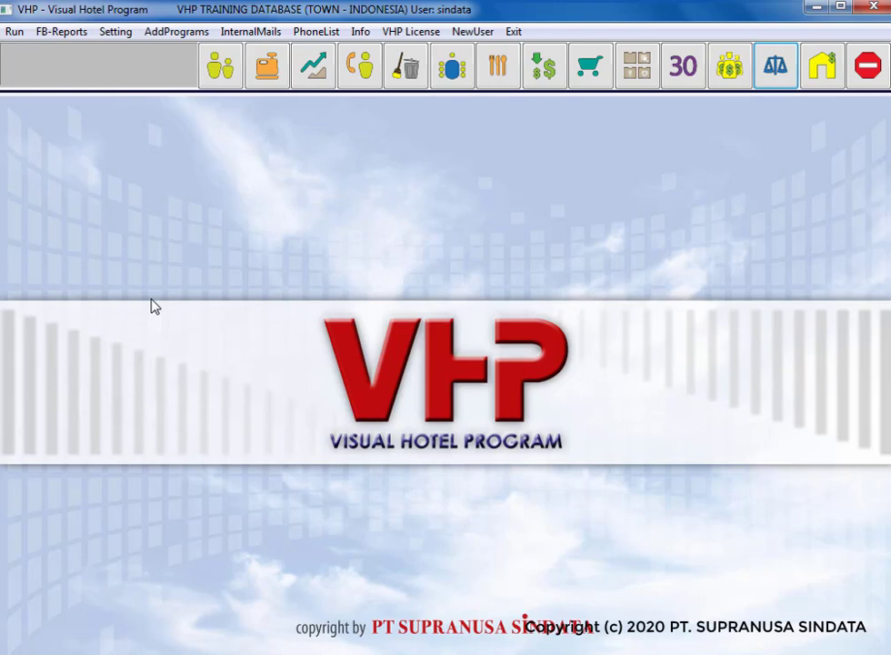
# Step: Run the Budget COA user program from the GENERAL LEDGER group, entering its password
pyautogui.click(167, 35)
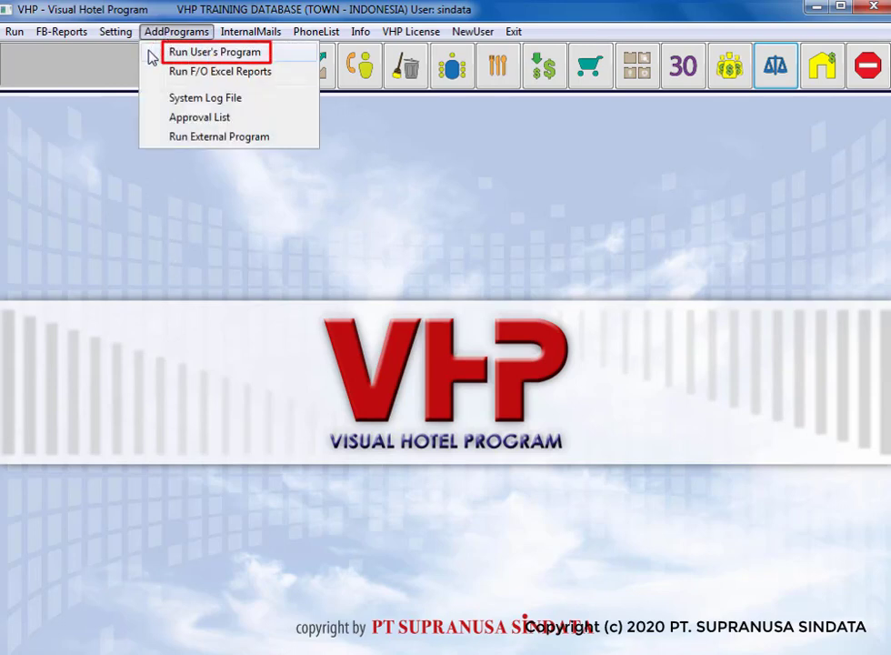
pyautogui.click(150, 55)
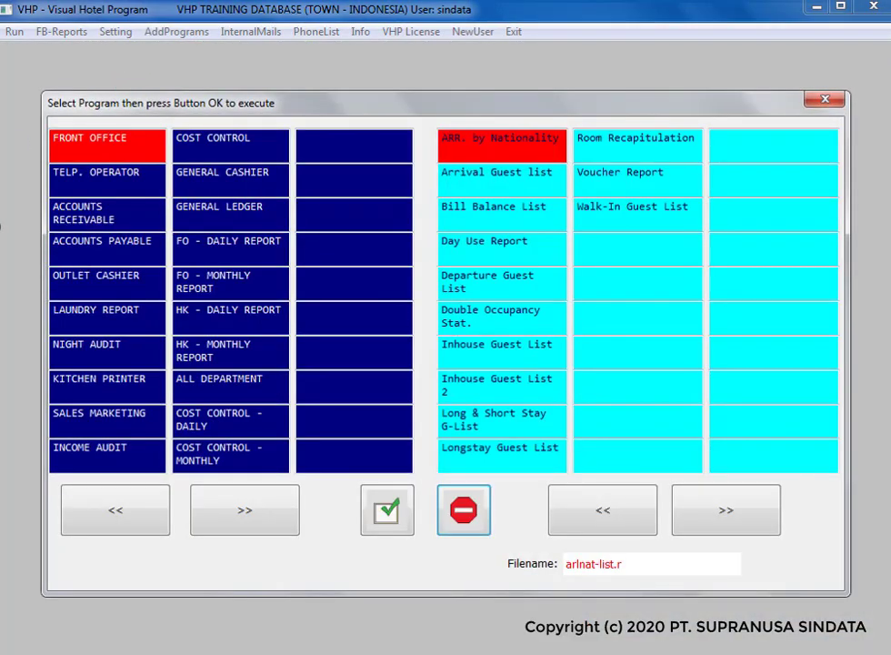
pyautogui.click(255, 222)
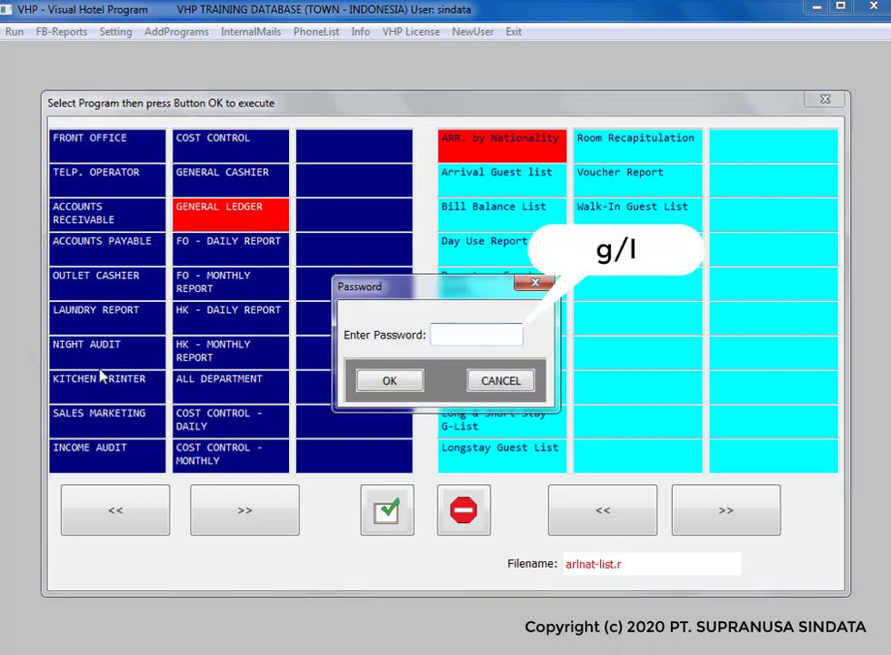
pyautogui.write('g/l')
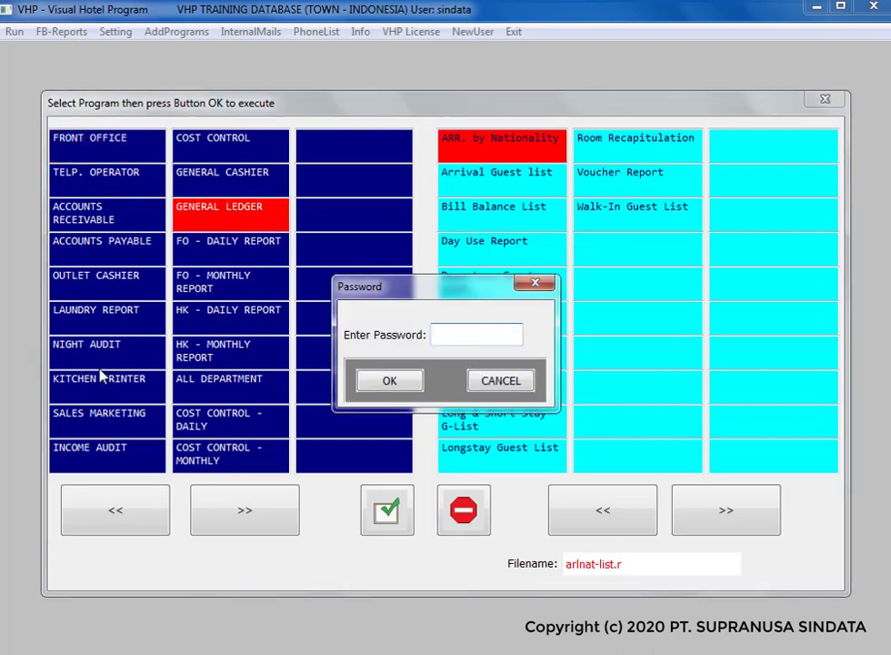
pyautogui.click(388, 388)
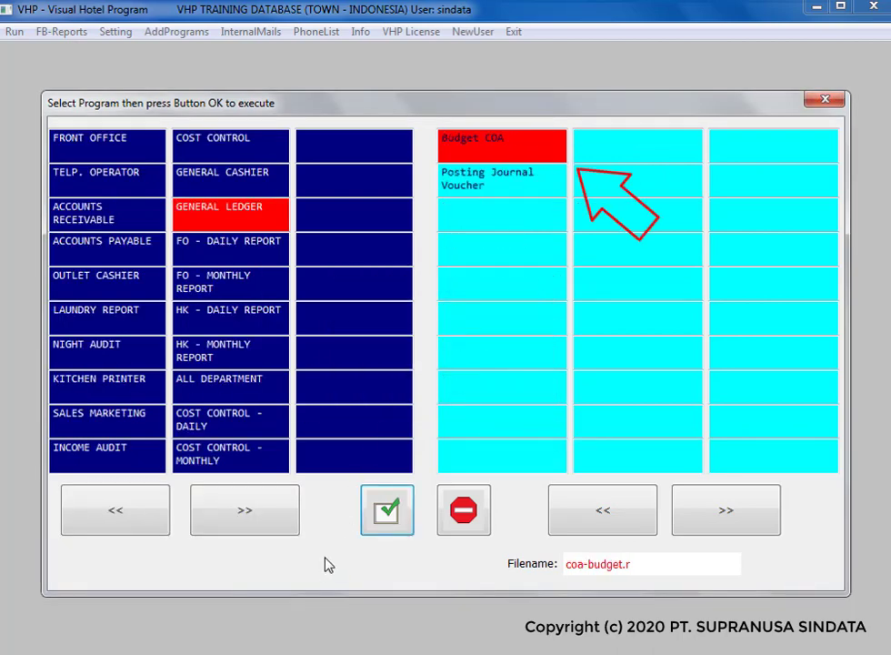
pyautogui.click(393, 529)
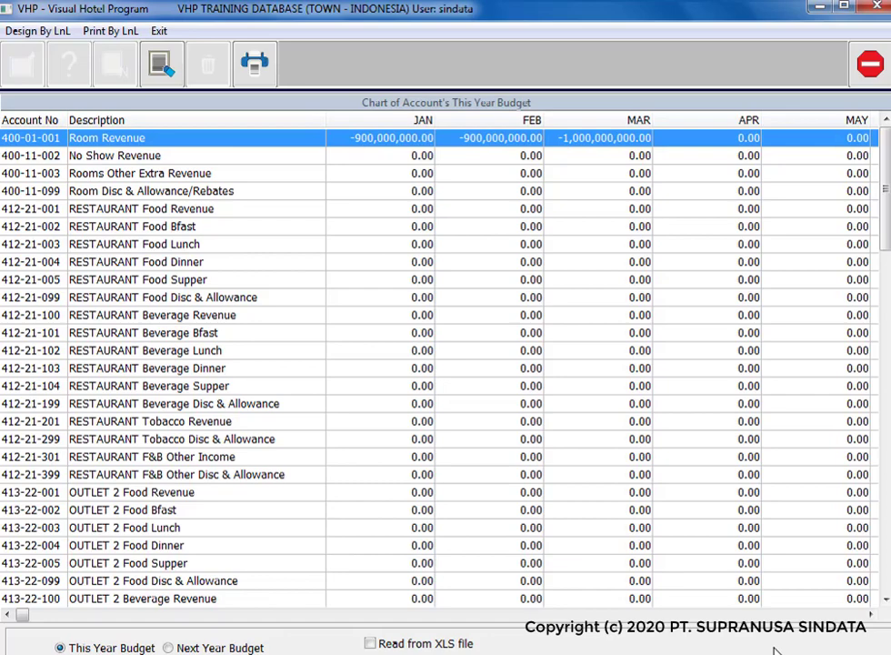
# Step: In this year's budget edit mode, set Room Revenue's April budget to -1,500,000,000
pyautogui.click(256, 648)
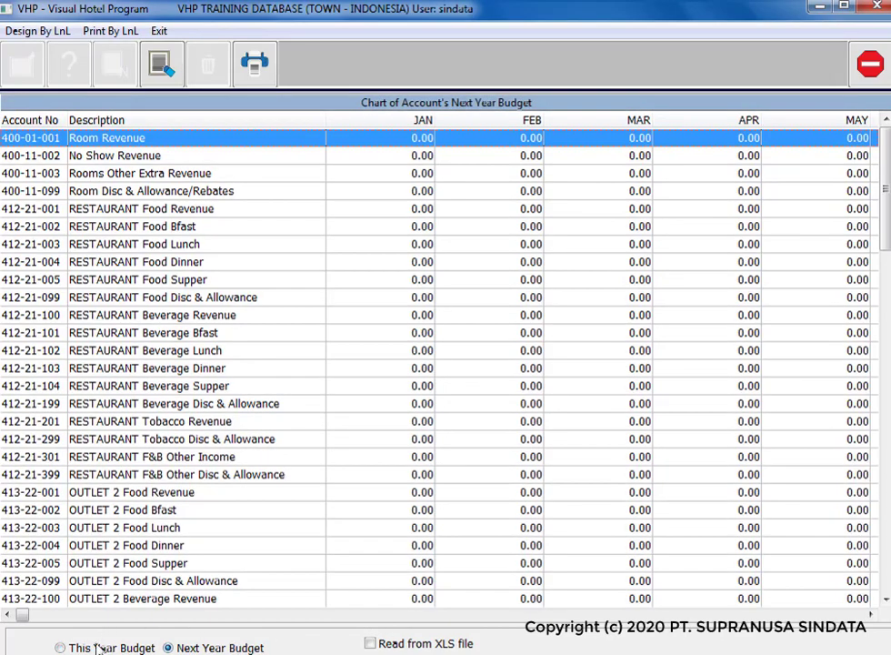
pyautogui.click(124, 647)
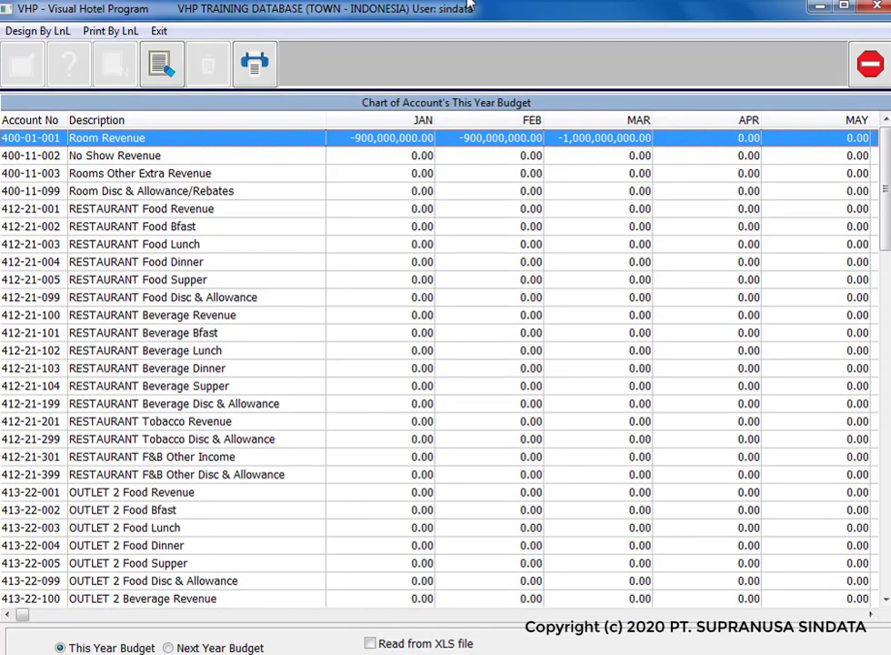
pyautogui.click(162, 65)
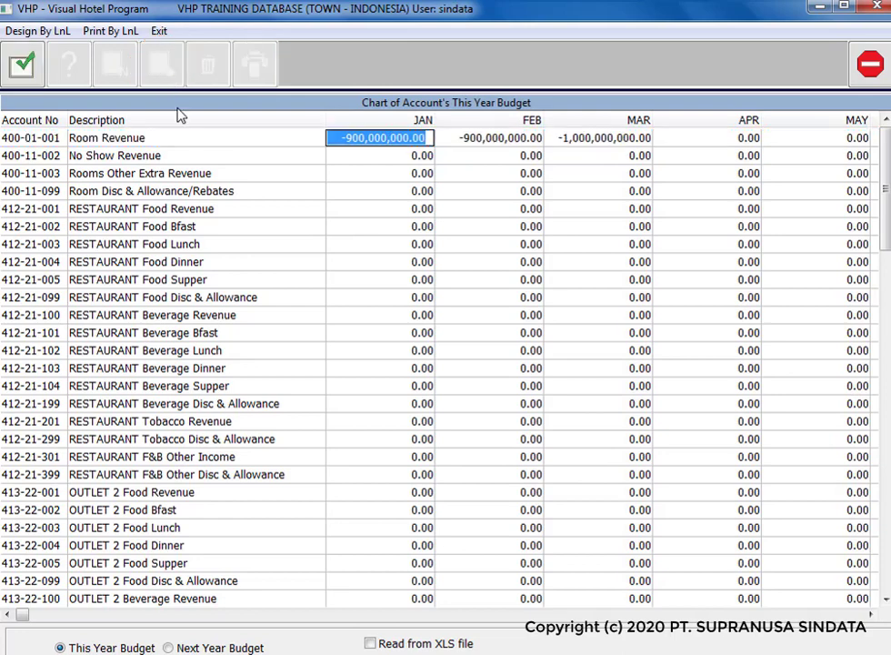
pyautogui.click(705, 139)
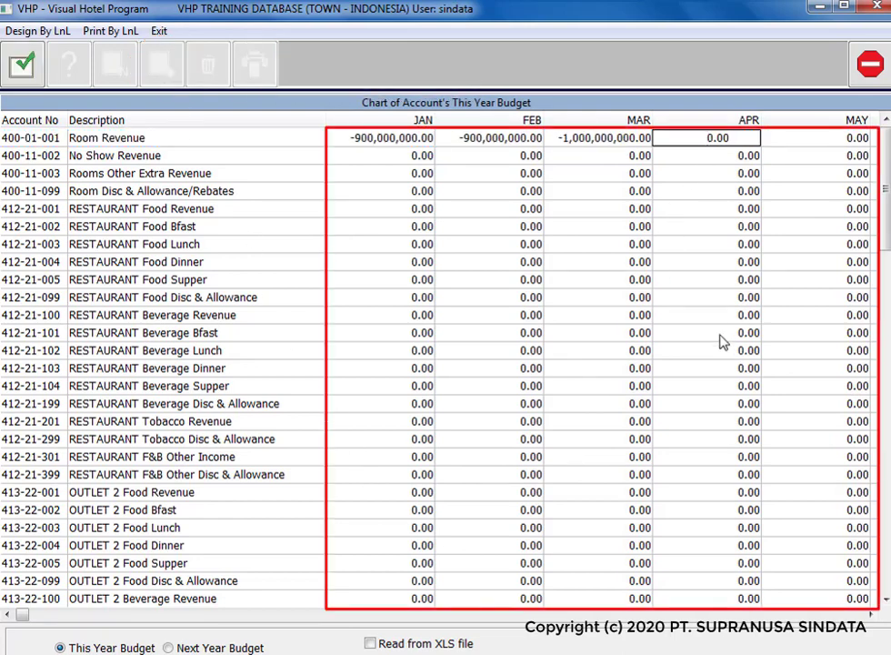
pyautogui.write('-1,500,000,000')
pyautogui.press('Return')
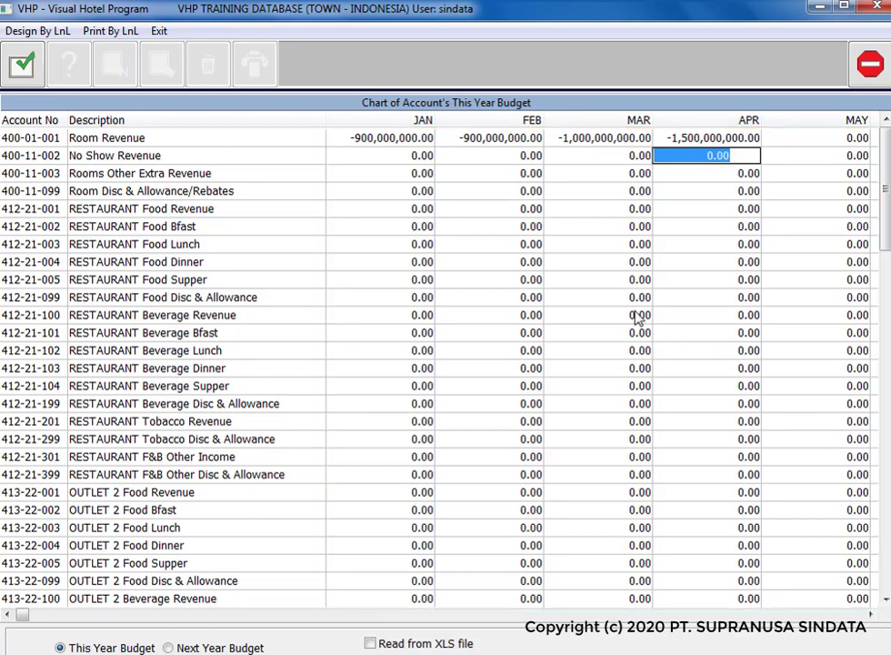
# Step: Set No Show Revenue's January budget to -100,000,000
pyautogui.click(386, 157)
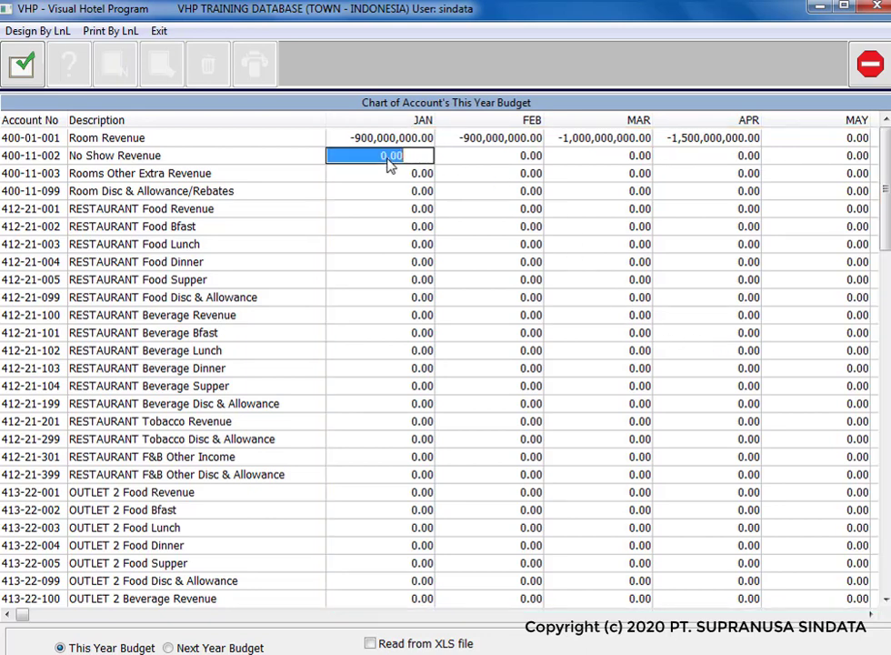
pyautogui.write('-100,000,000')
pyautogui.press('Return')
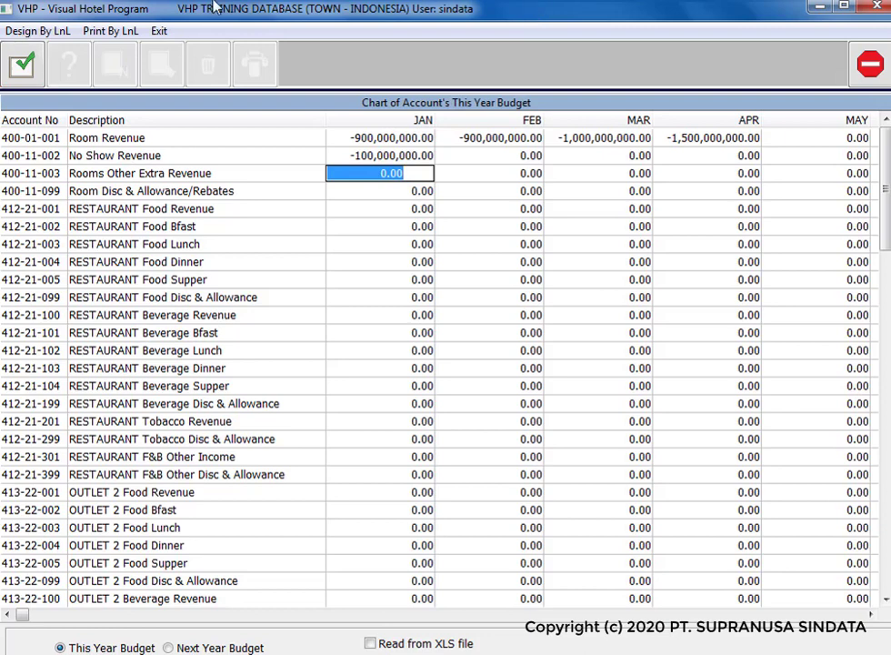
# Step: Save the edited budget figures, confirming with Yes, then enable Read from XLS file
pyautogui.click(14, 60)
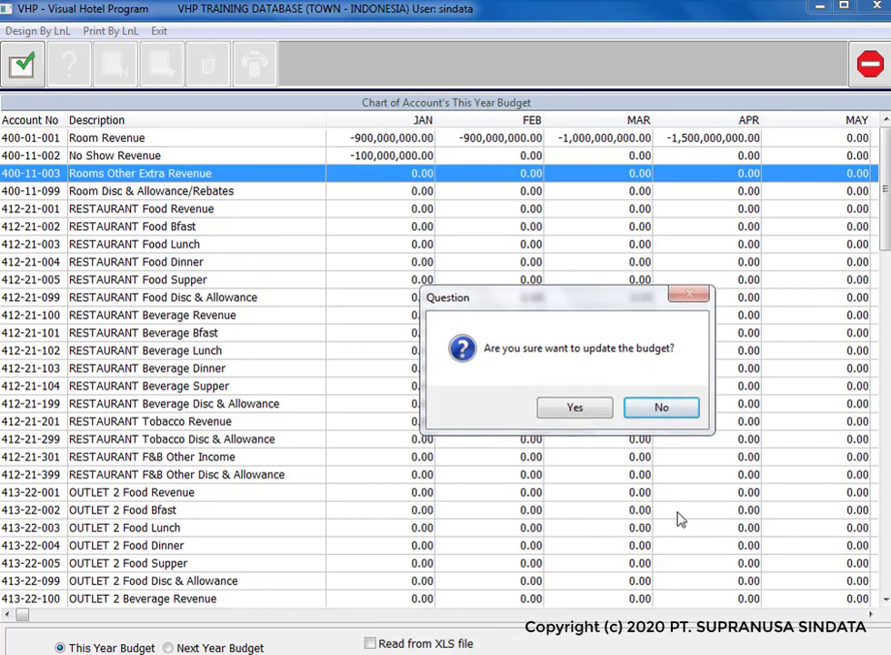
pyautogui.click(580, 411)
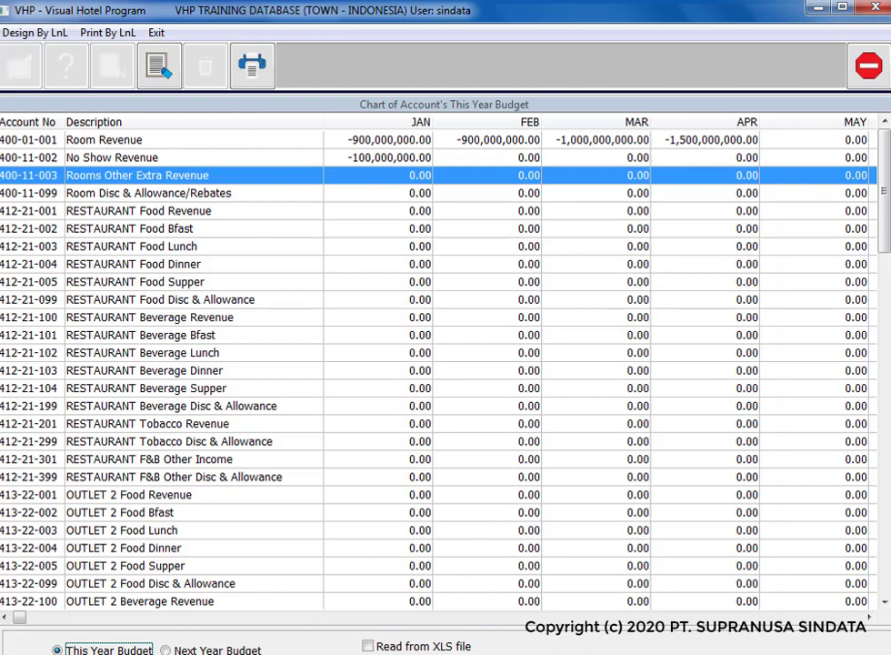
pyautogui.click(461, 649)
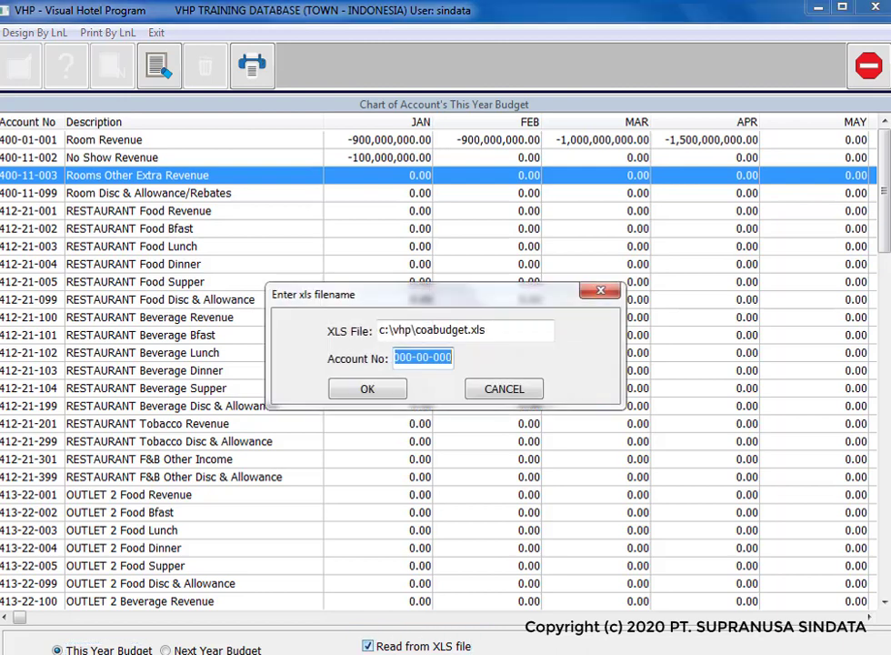
# Step: Import the budget figures from C:\e1-vhp\FORM-BUDGET.xls, confirming the file read
pyautogui.click(511, 336)
pyautogui.moveTo(498, 338); pyautogui.dragTo(364, 338)
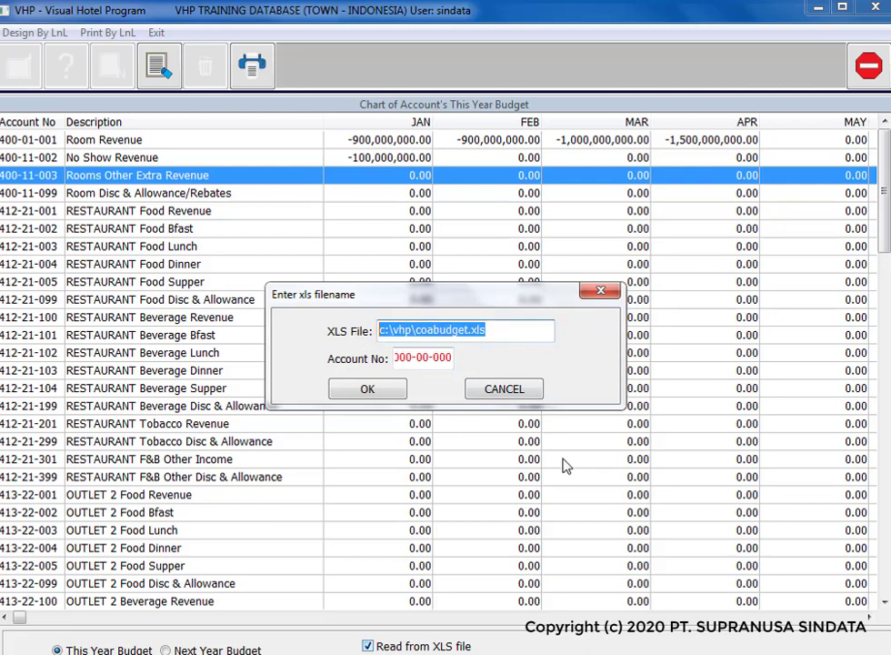
pyautogui.write('C:\\e1-vhp\\FORM-BUDGET.xls')
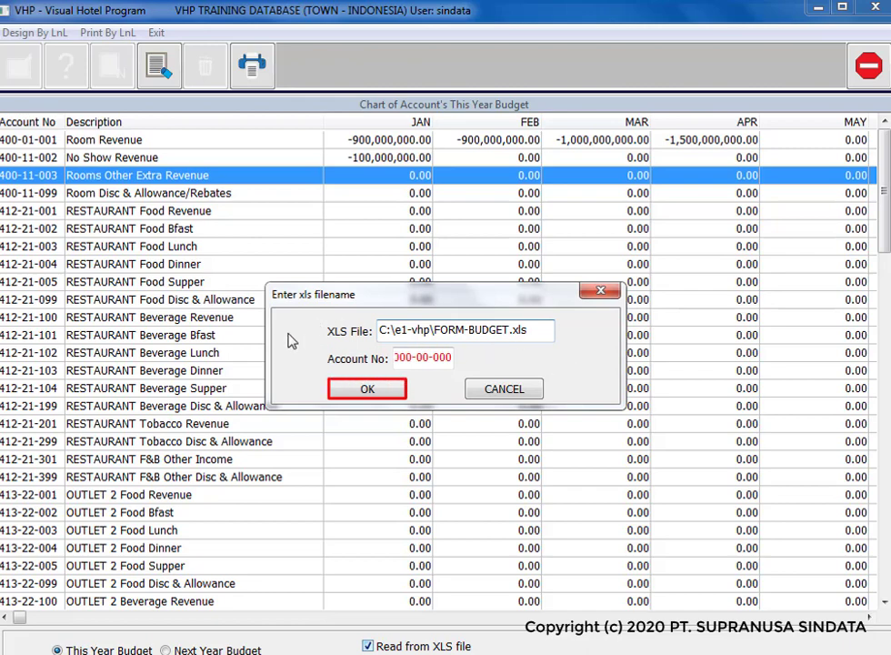
pyautogui.click(356, 392)
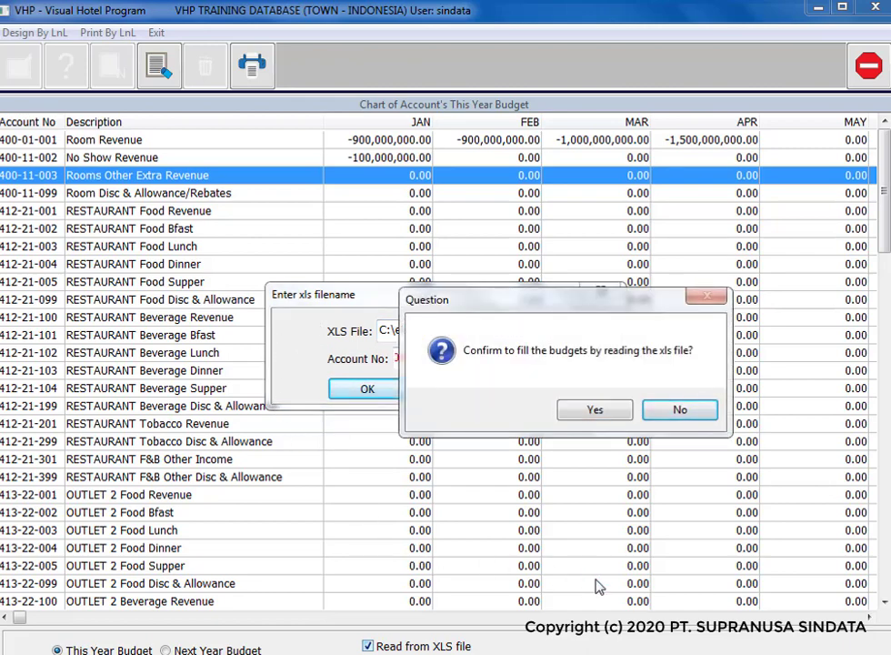
pyautogui.press('y')
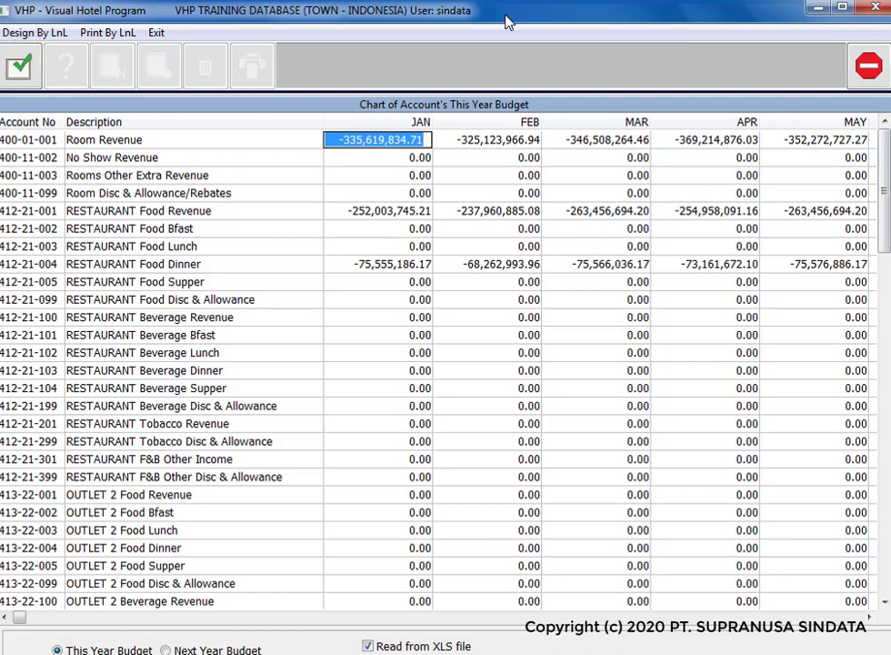
# Step: Save the imported XLS budget figures, confirming the budget update with Yes
pyautogui.click(11, 72)
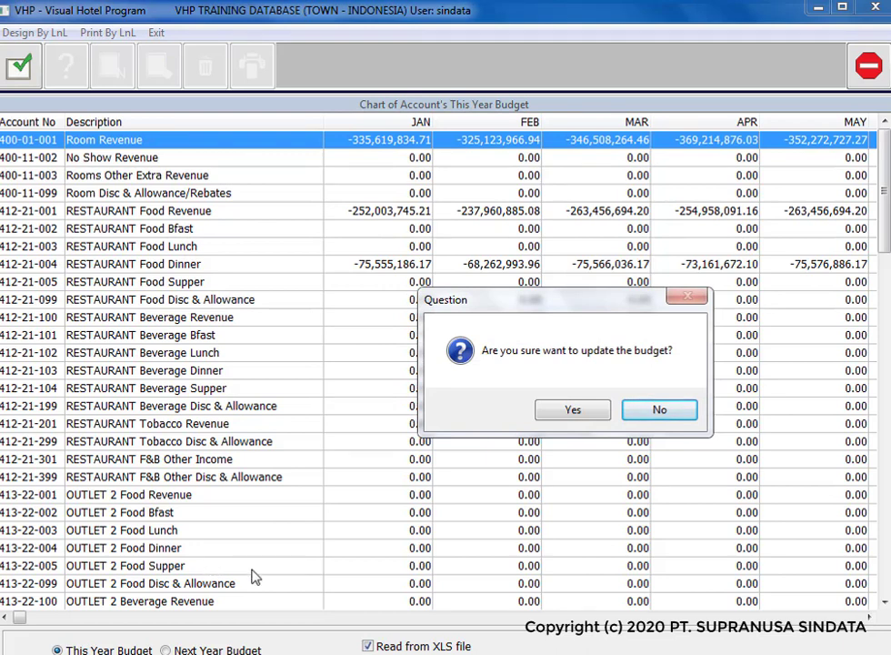
pyautogui.click(552, 411)
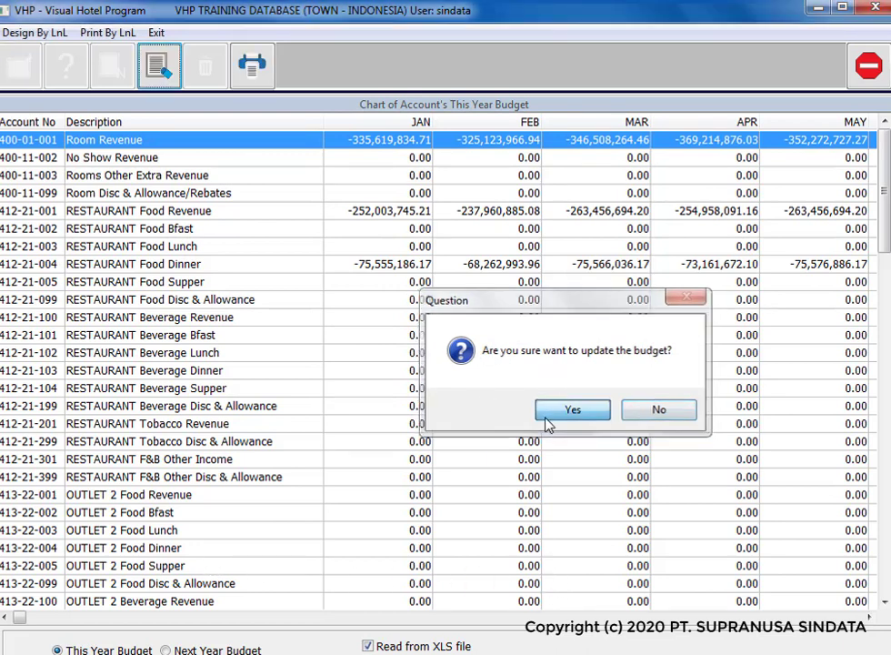